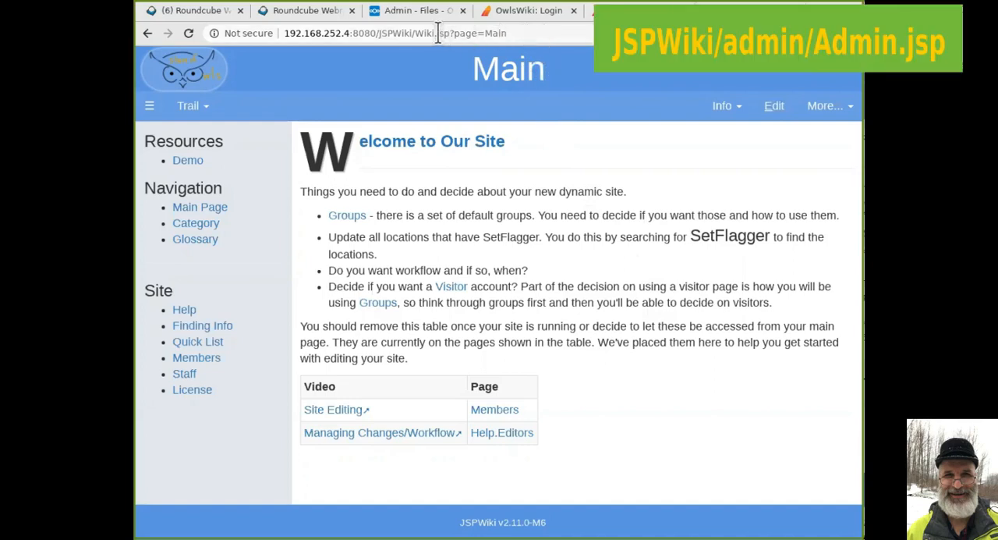
Open the administration page at 192.168.252.4:8080/JSPWiki/admin/Admin.jsp and show the list of user accounts.
{"action": "left_click_drag", "start_coordinate": [416, 32], "coordinate": [516, 33]}
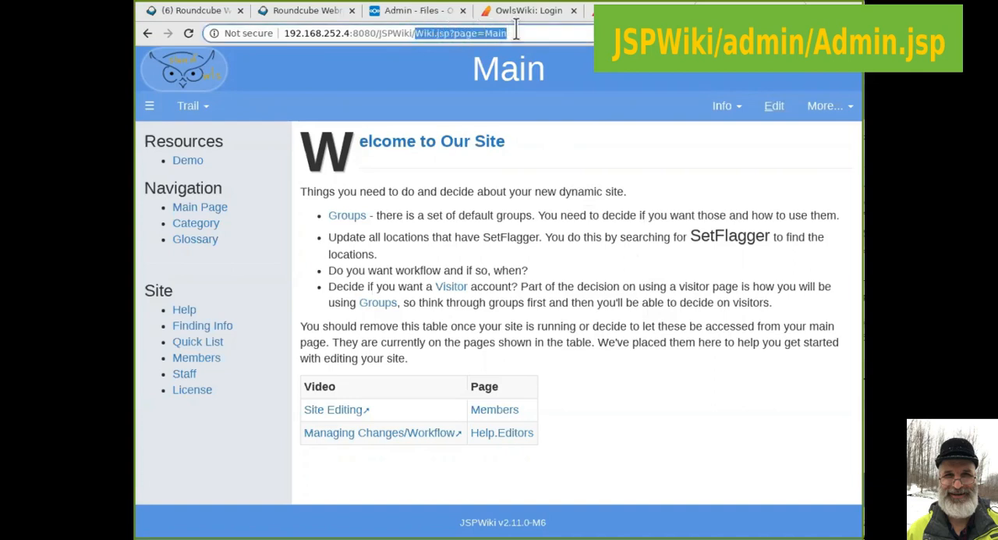
{"action": "type", "text": "a"}
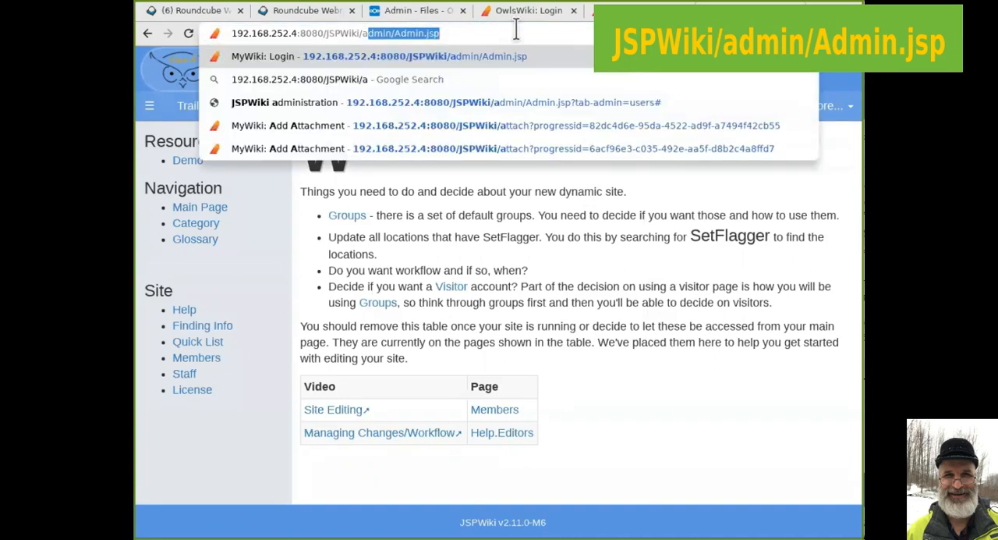
{"action": "key", "text": "End"}
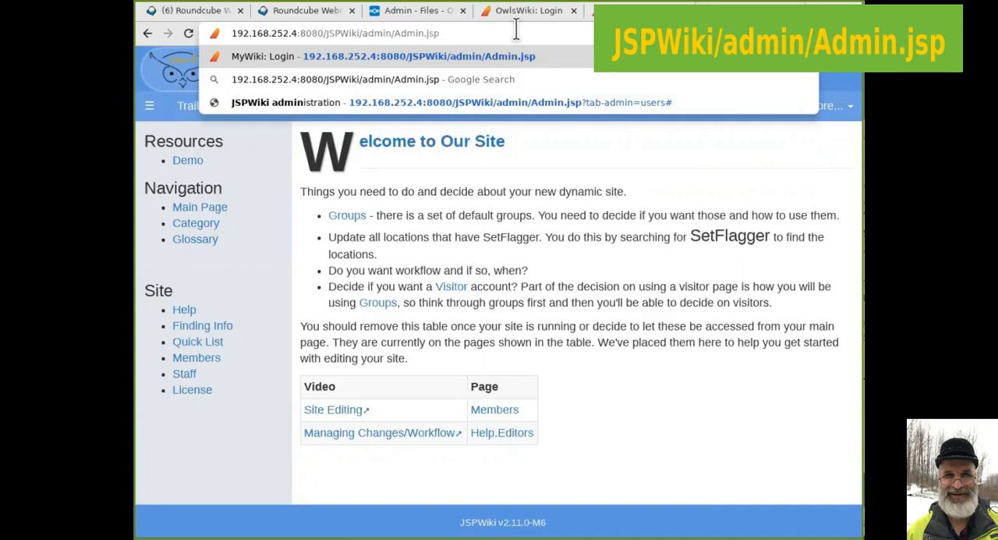
{"action": "key", "text": "Return"}
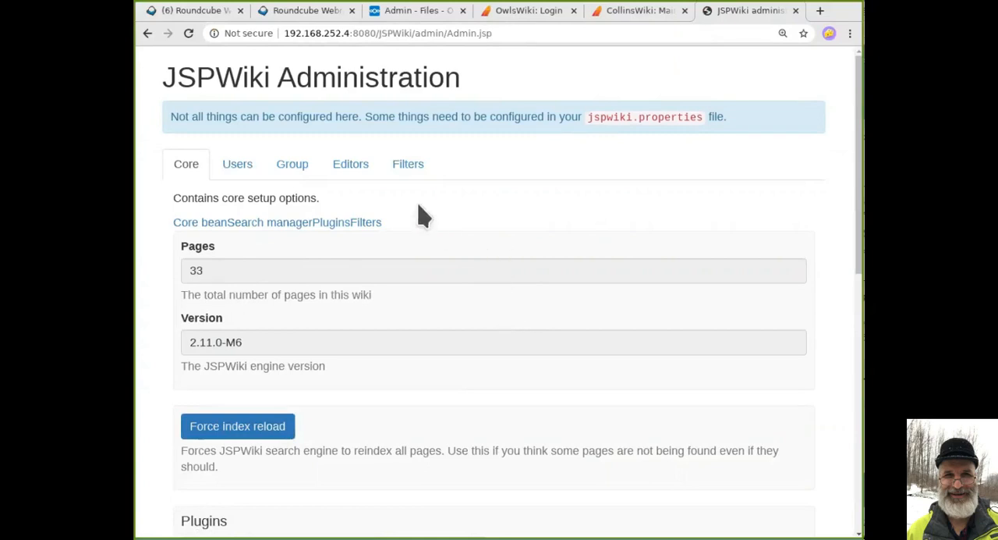
{"action": "left_click", "coordinate": [246, 169]}
{"action": "left_click", "coordinate": [236, 176]}
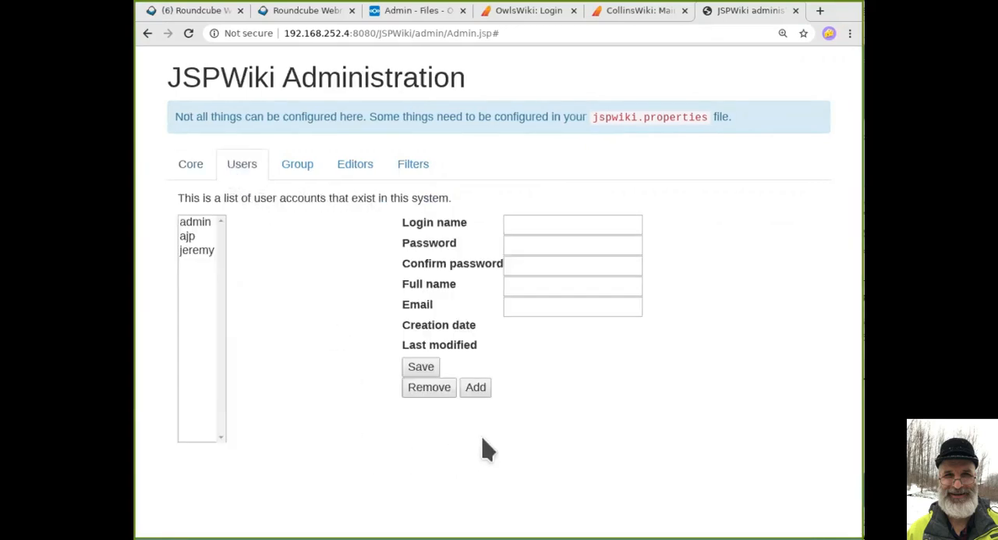
{"action": "left_click", "coordinate": [555, 225]}
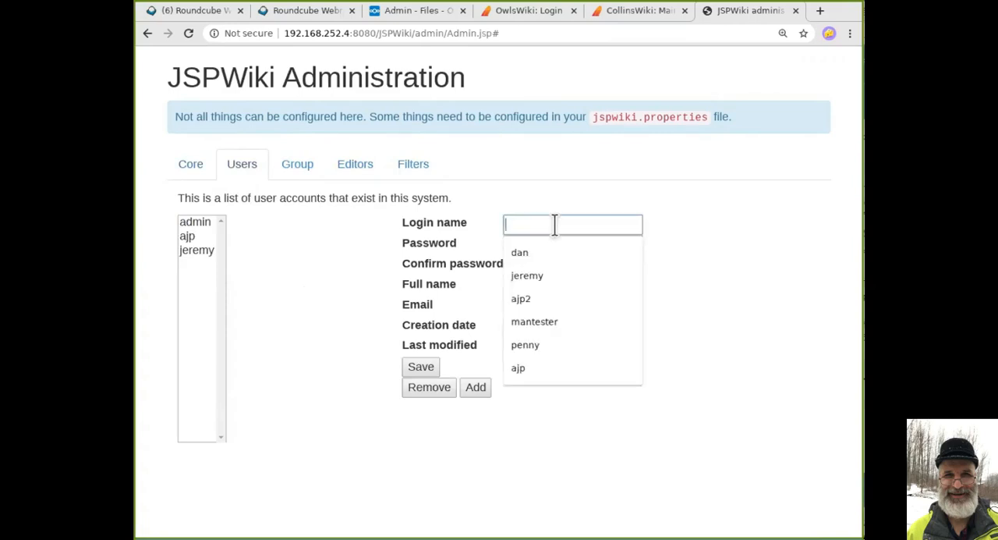
{"action": "type", "text": "joe"}
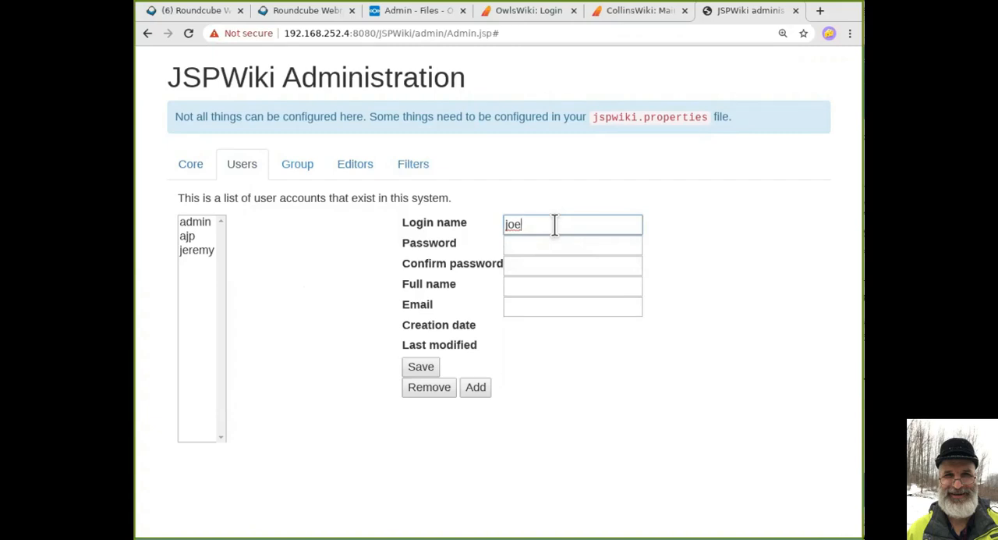
{"action": "key", "text": "BackSpace"}
{"action": "key", "text": "BackSpace"}
{"action": "key", "text": "BackSpace"}
Add a new user account and fill in its login name, password and password confirmation.
{"action": "left_click", "coordinate": [478, 388]}
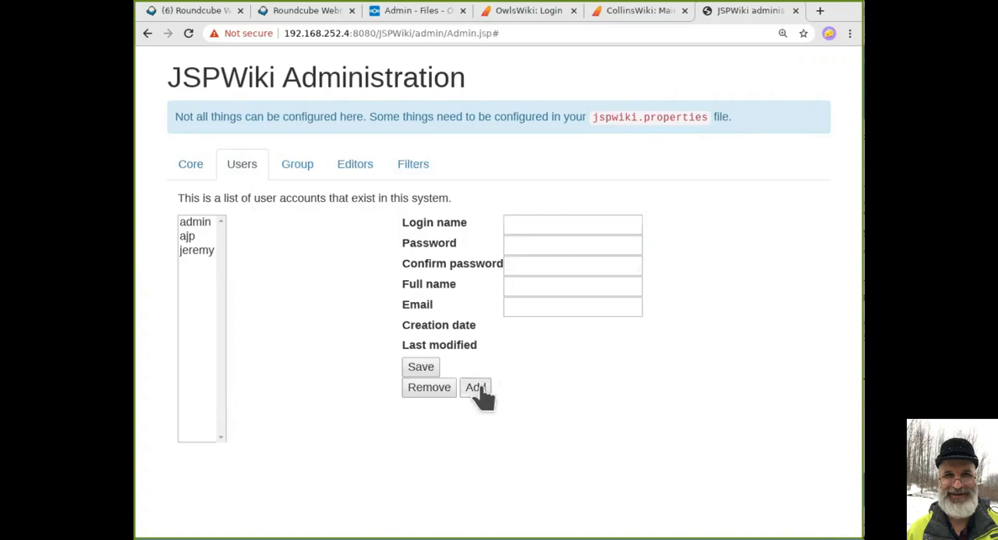
{"action": "left_click", "coordinate": [562, 225]}
{"action": "left_click_drag", "start_coordinate": [561, 225], "coordinate": [506, 223]}
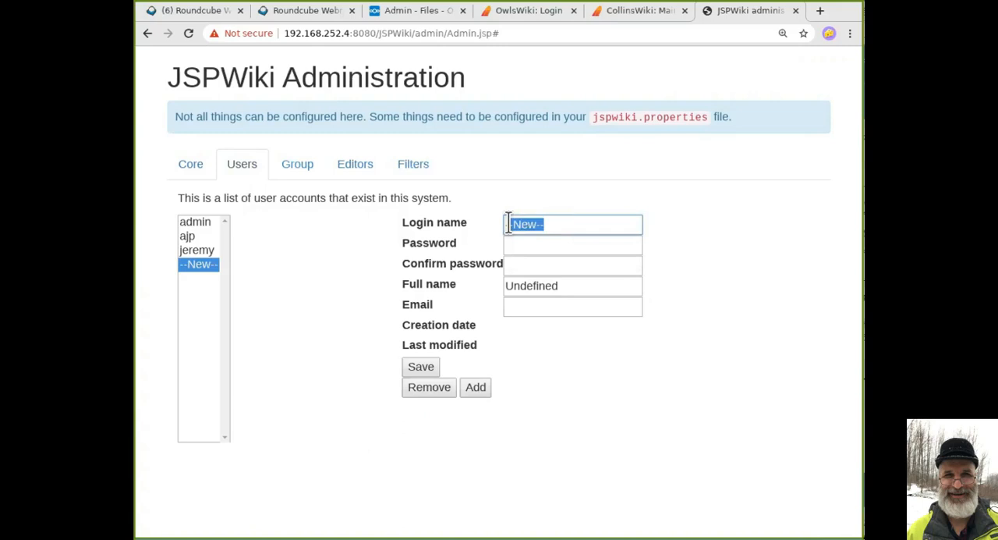
{"action": "key", "text": "Tab"}
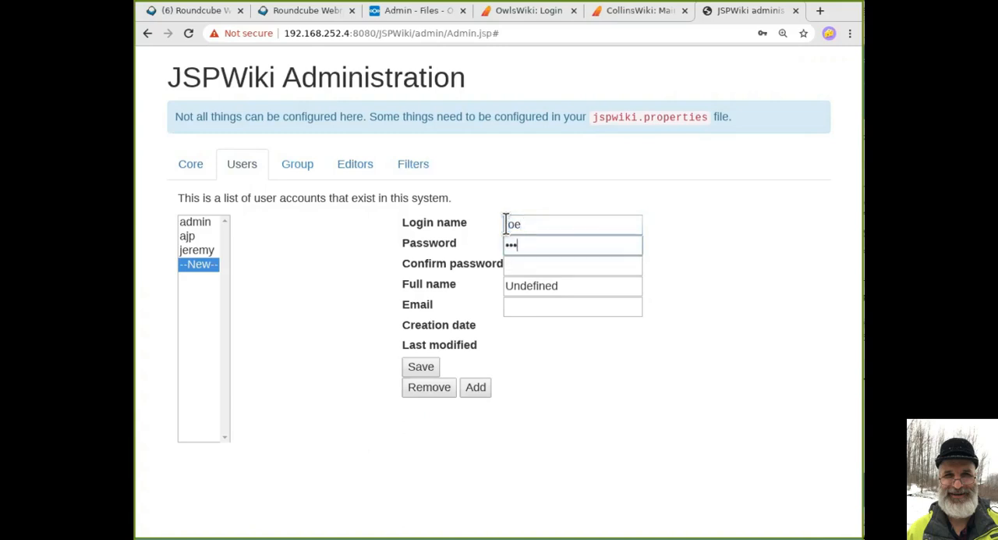
{"action": "key", "text": "Tab"}
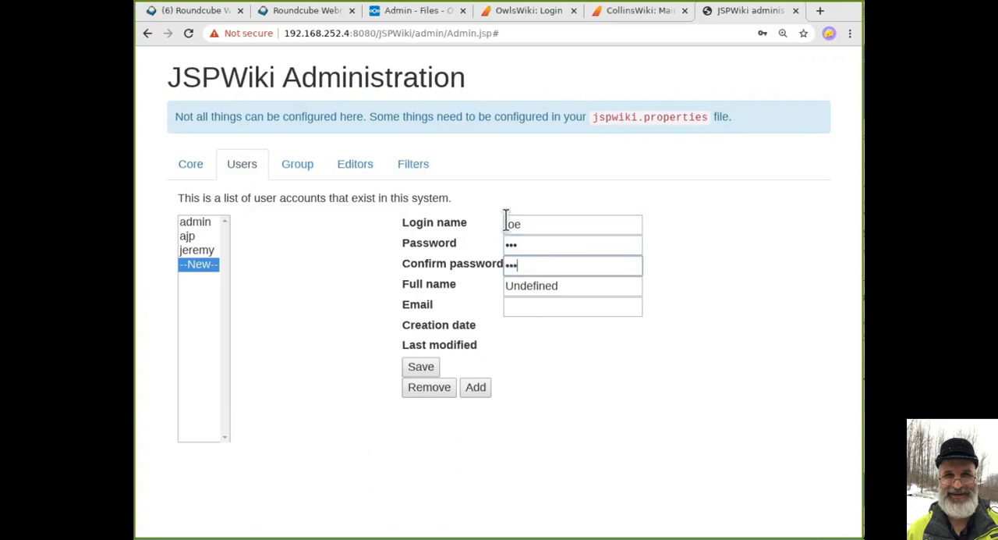
Enter the new account's full name, leave the email empty, and save the account.
{"action": "key", "text": "Tab"}
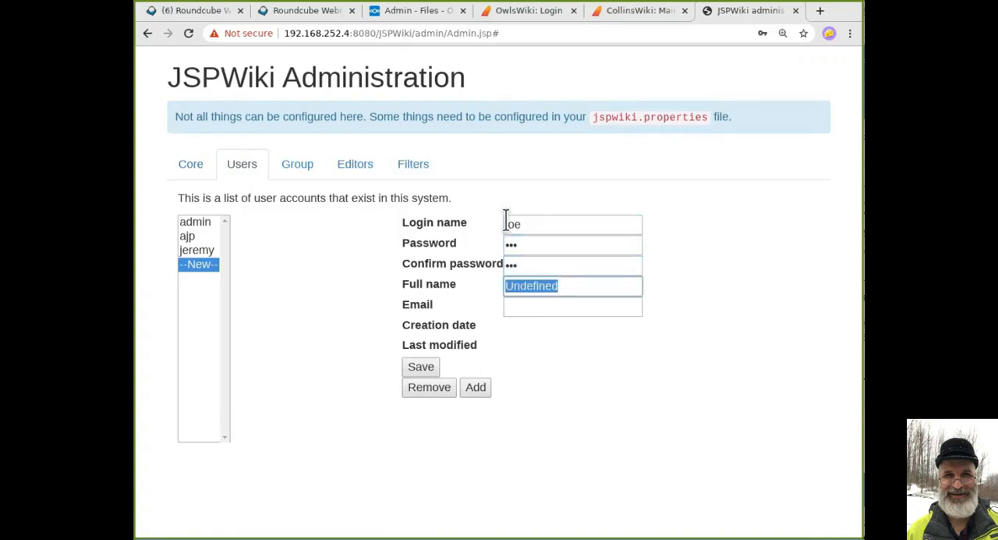
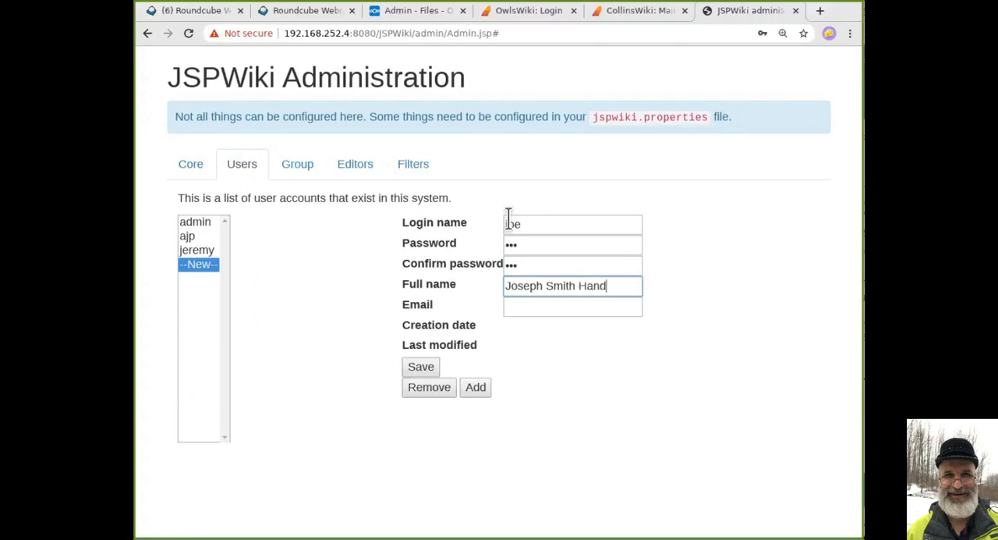
{"action": "left_click", "coordinate": [693, 297]}
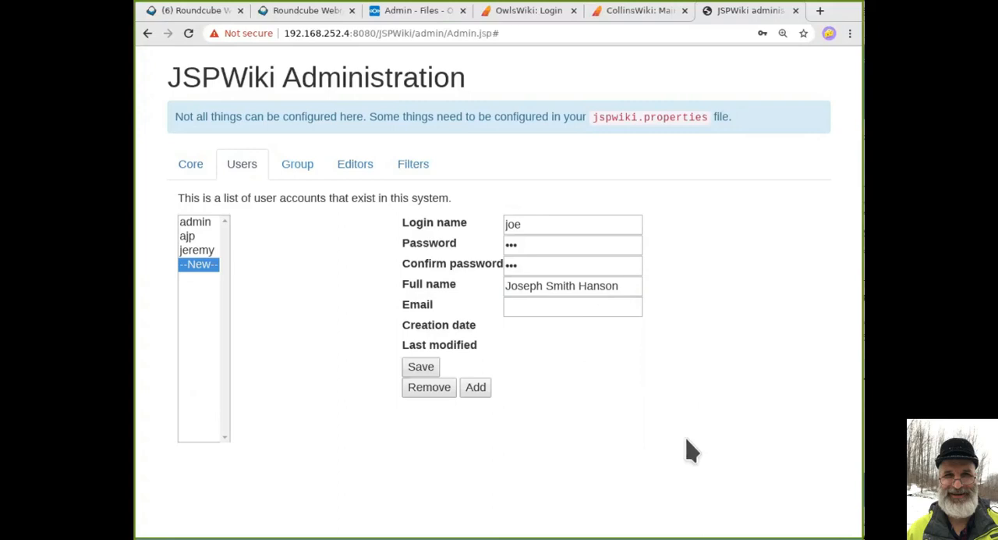
{"action": "left_click", "coordinate": [418, 368]}
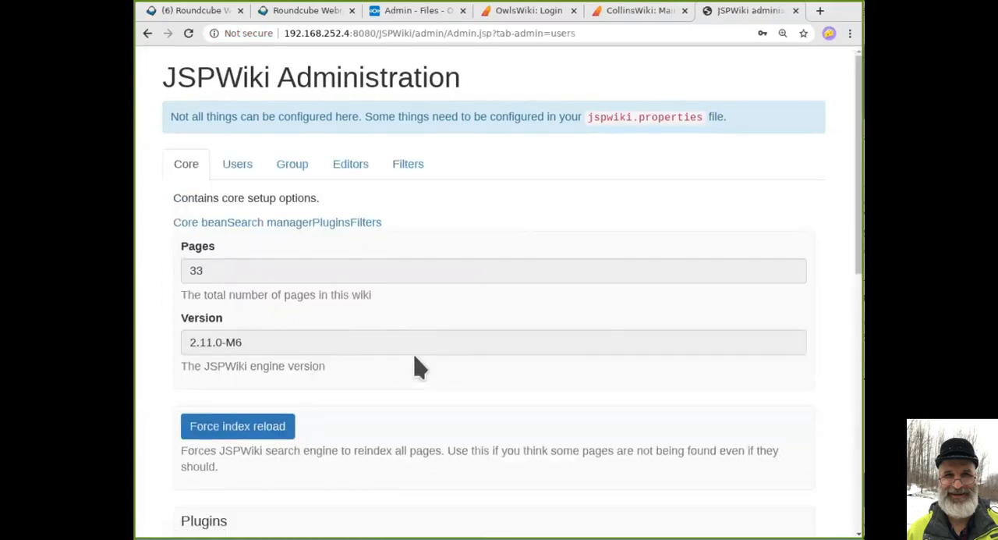
Open the Admin group's page from the administration list of wiki groups.
{"action": "left_click", "coordinate": [241, 177]}
{"action": "left_click", "coordinate": [300, 181]}
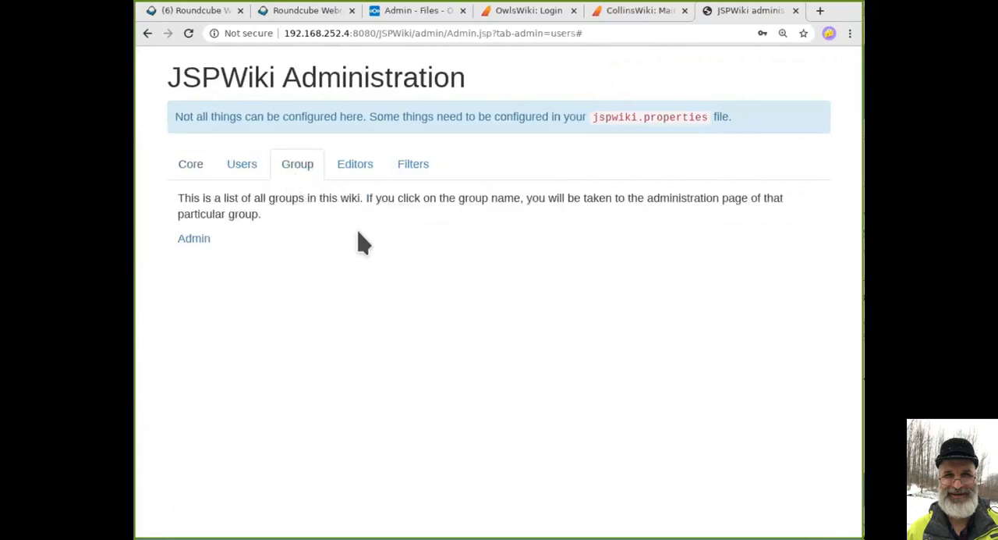
{"action": "left_click", "coordinate": [197, 240]}
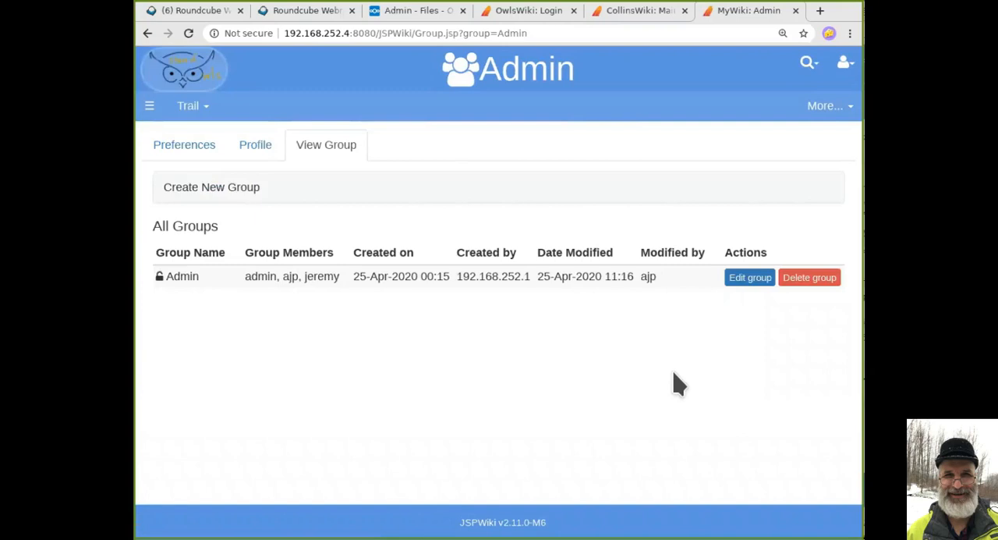
Create and save a group named NewGroup with the new account's login name as its only member.
{"action": "left_click", "coordinate": [298, 191]}
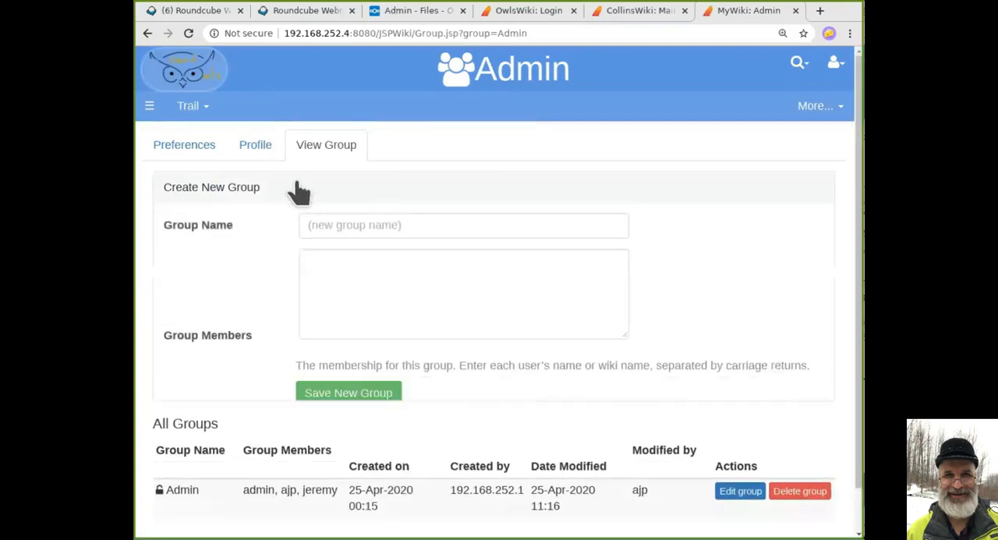
{"action": "left_click", "coordinate": [342, 228]}
{"action": "type", "text": "NewGroup"}
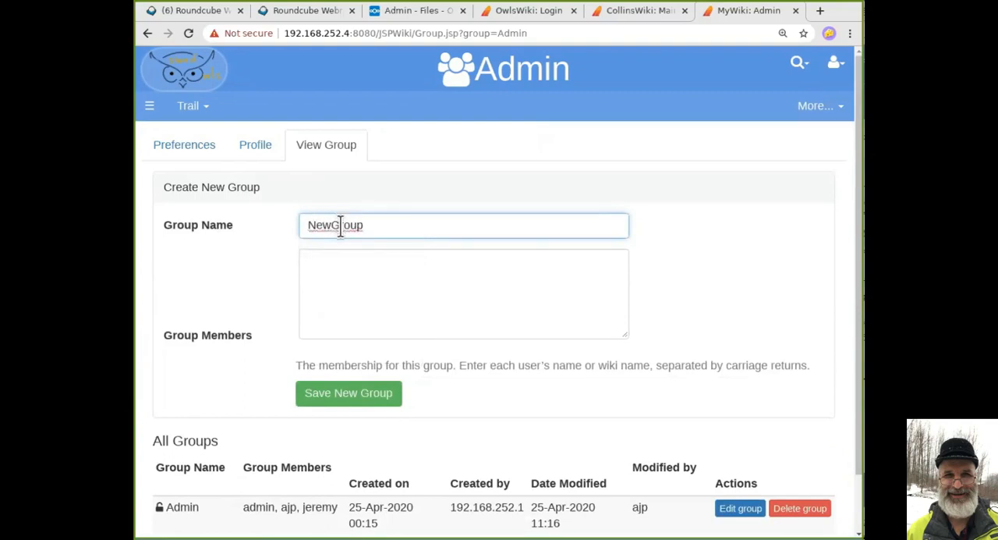
{"action": "left_click", "coordinate": [353, 262]}
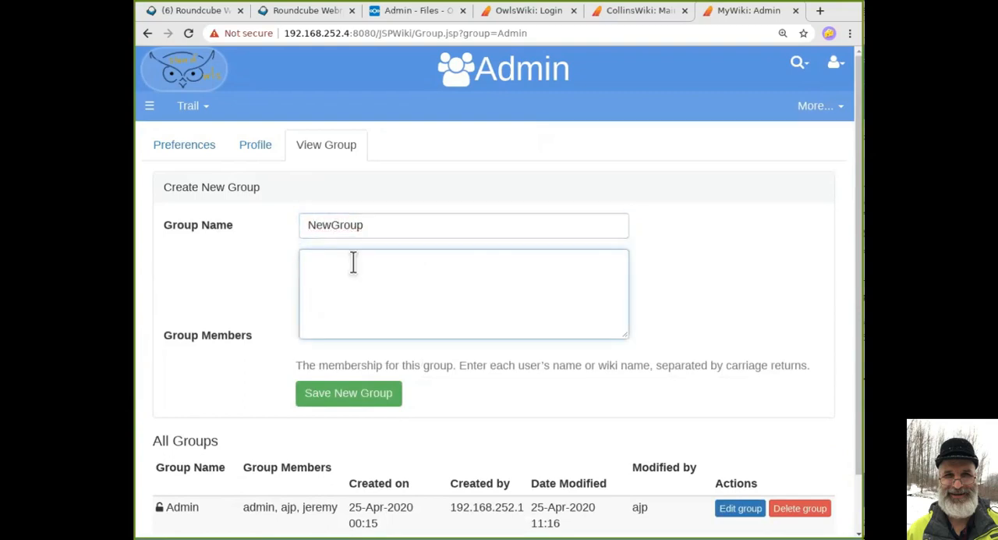
{"action": "type", "text": "joe"}
{"action": "left_click", "coordinate": [372, 397]}
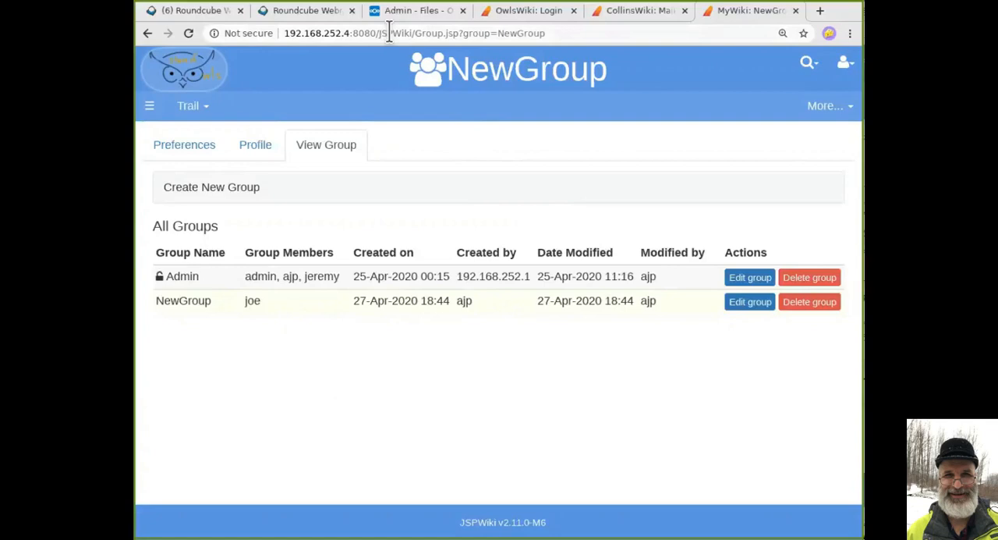
Open the wiki's Main page for editing and set its ALLOW edit rule to NewGroup.
{"action": "left_click_drag", "start_coordinate": [411, 33], "coordinate": [555, 33]}
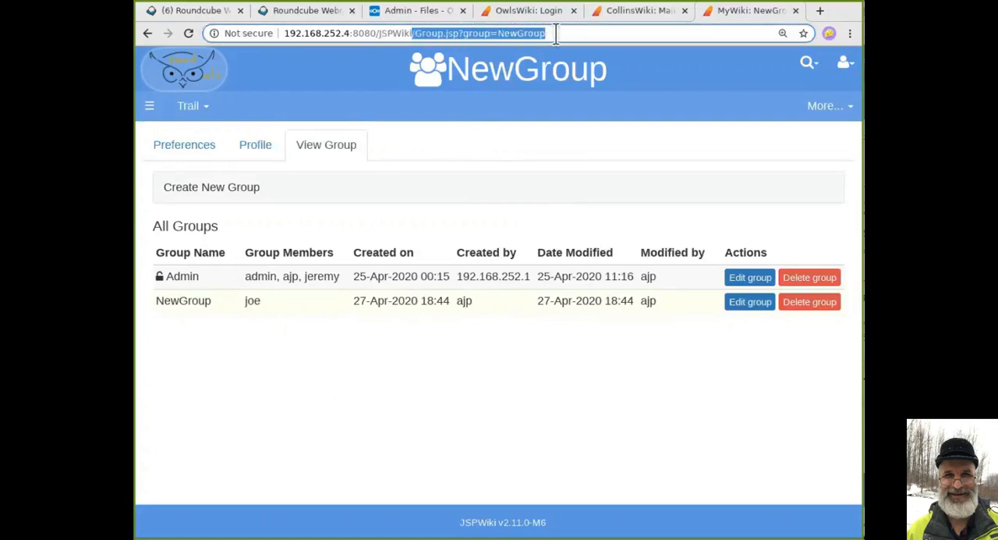
{"action": "key", "text": "BackSpace"}
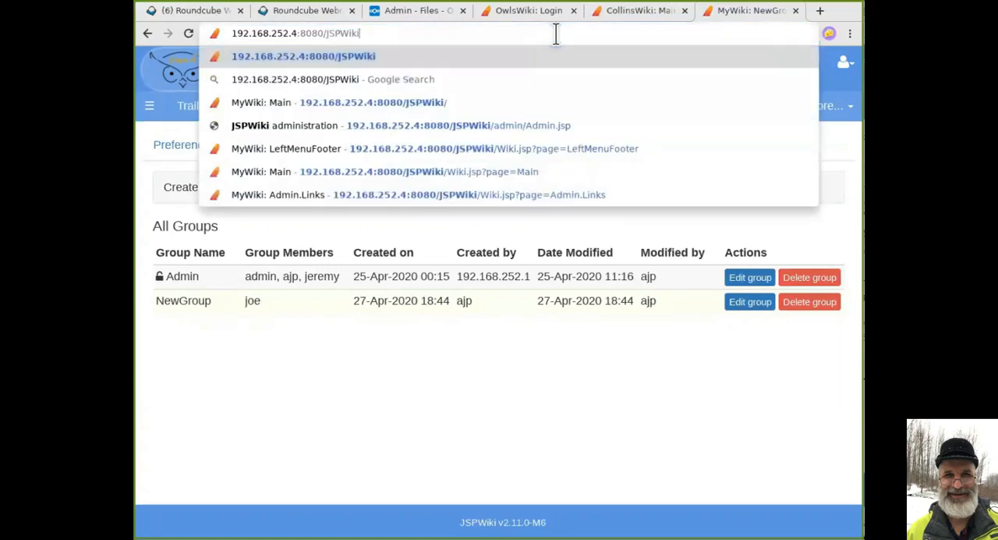
{"action": "key", "text": "Return"}
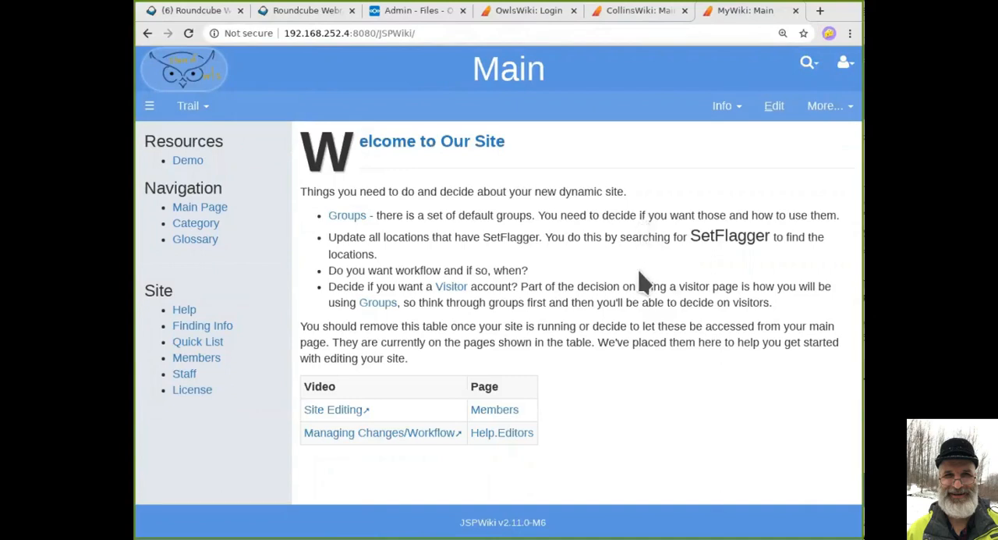
{"action": "left_click", "coordinate": [774, 109]}
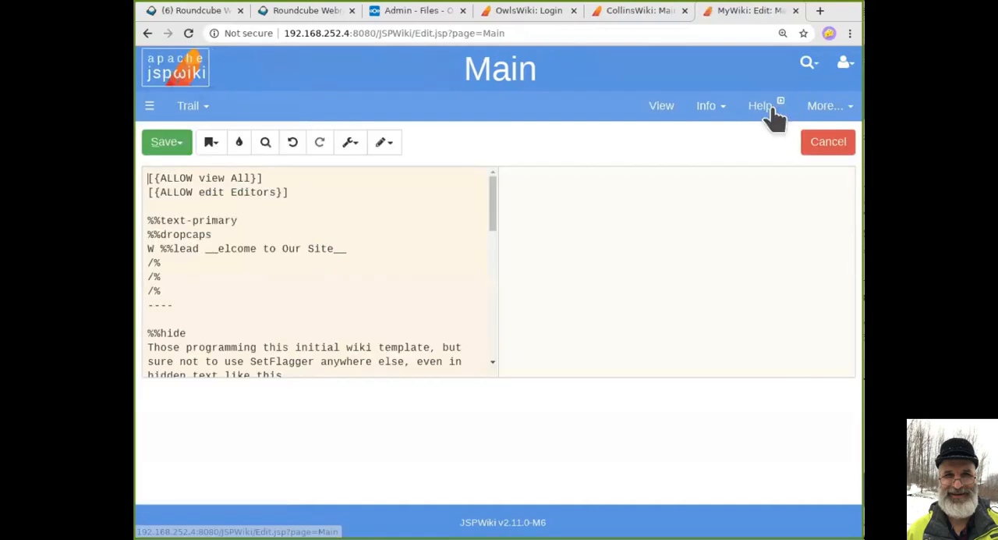
{"action": "left_click", "coordinate": [278, 191]}
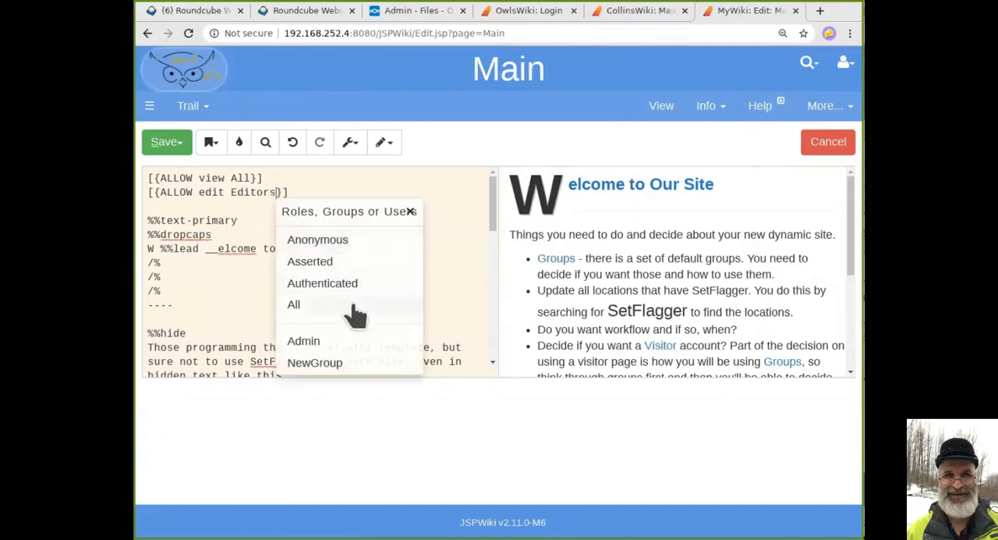
{"action": "left_click", "coordinate": [333, 365]}
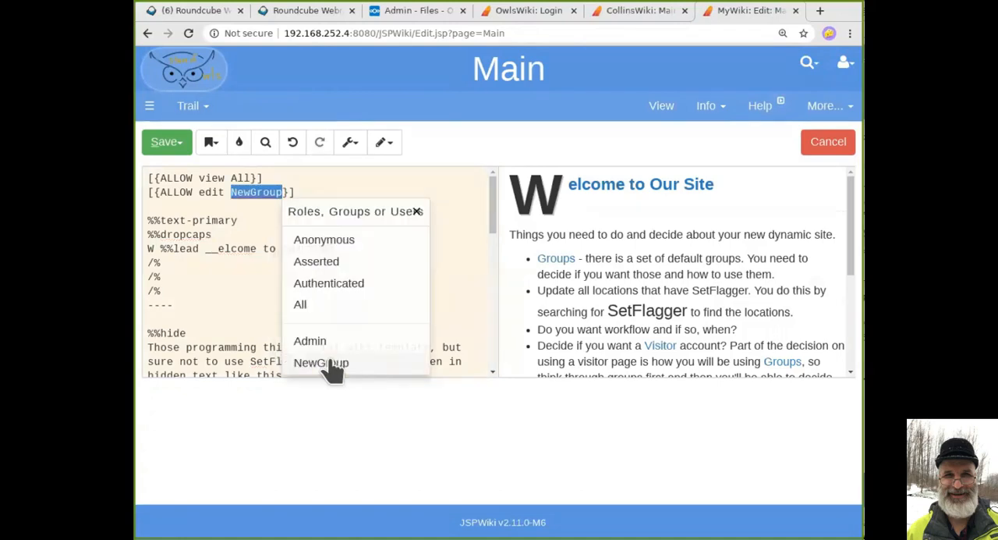
Add Admin after NewGroup in the Main page's ALLOW edit rule, separated by a comma.
{"action": "left_click", "coordinate": [257, 192]}
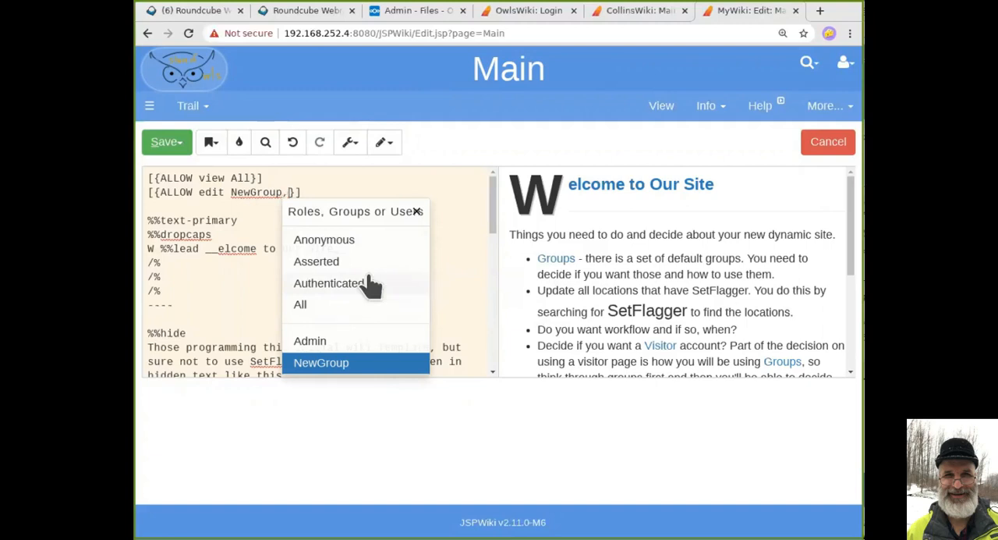
{"action": "type", "text": ","}
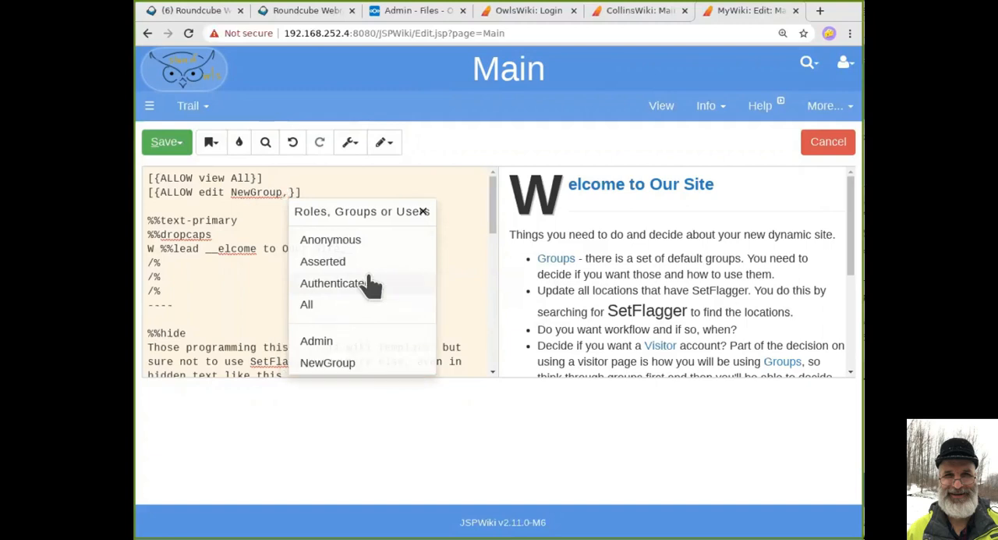
{"action": "left_click", "coordinate": [336, 348]}
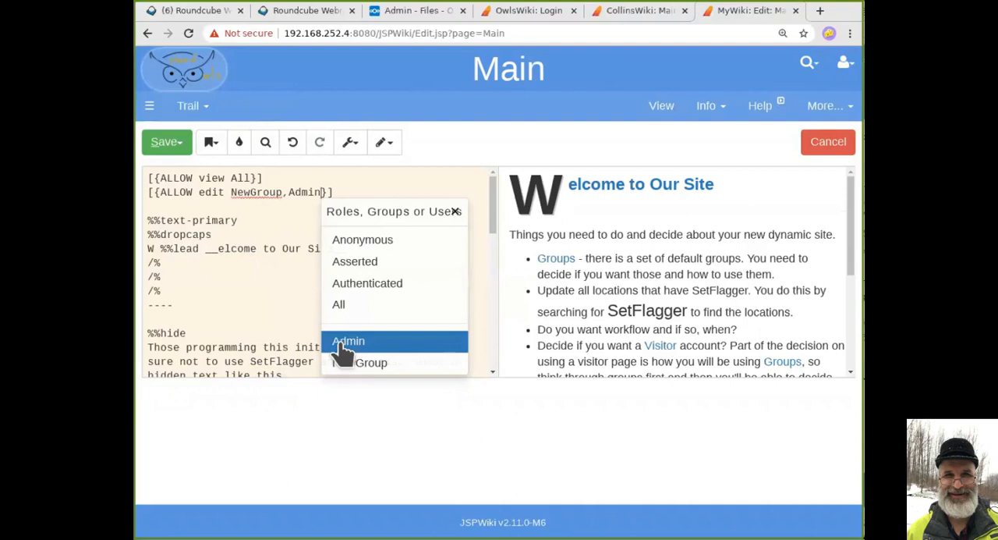
{"action": "left_click", "coordinate": [285, 222]}
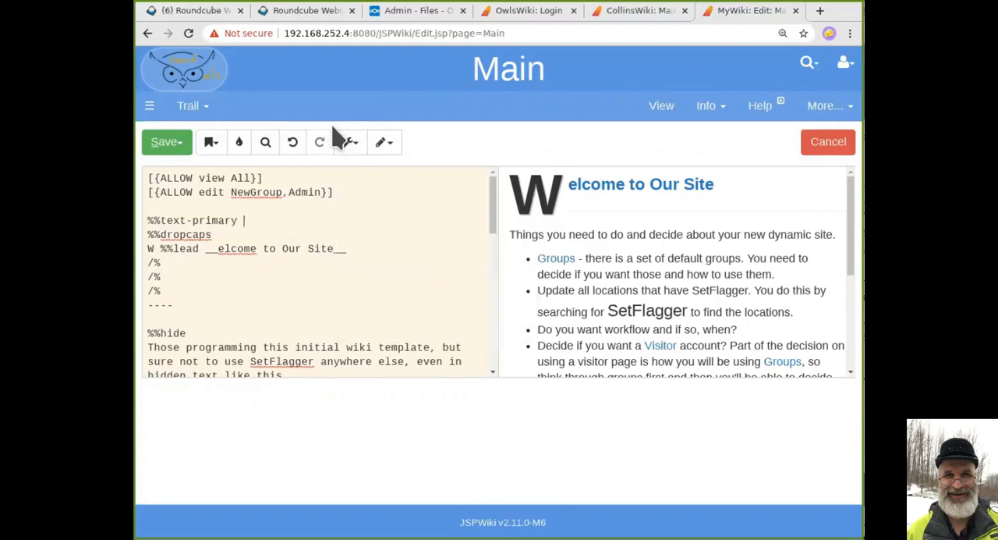
Remove Admin and its comma from the ALLOW edit rule, keeping only NewGroup.
{"action": "double_click", "coordinate": [313, 192]}
{"action": "key", "text": "BackSpace"}
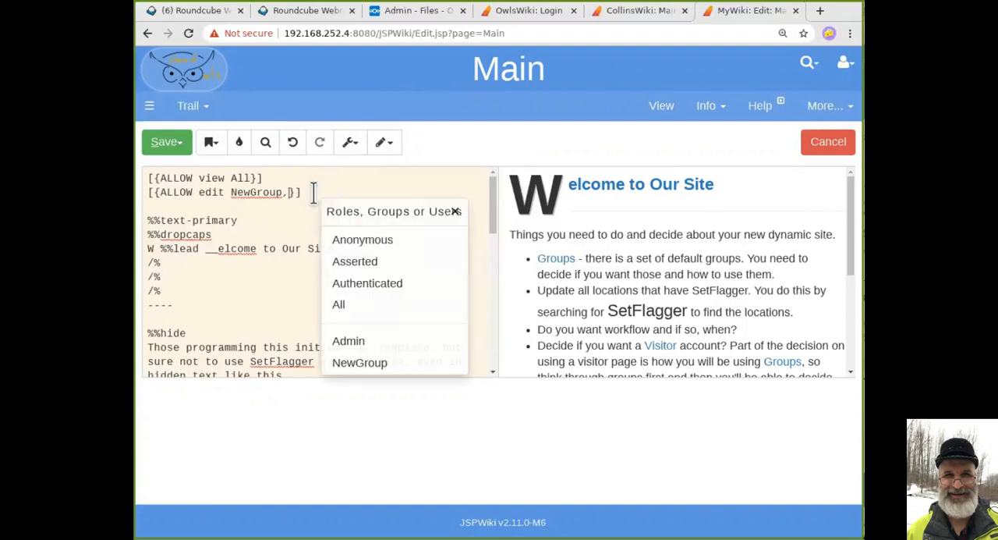
{"action": "key", "text": "BackSpace"}
{"action": "left_click", "coordinate": [314, 193]}
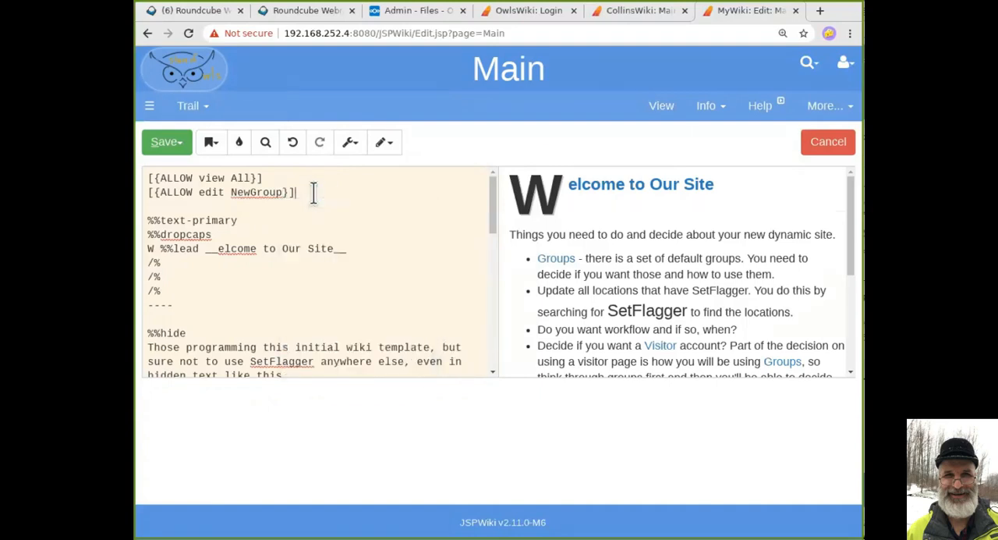